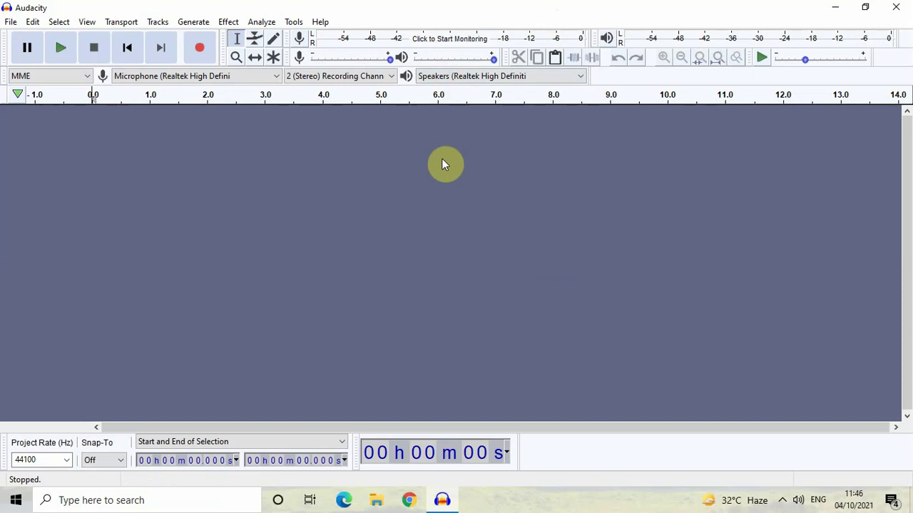
# - Import the MP3 file "Away - Patrick Patrikios" from the Downloads folder into the empty project
pyautogui.click(10, 21)
pyautogui.moveTo(47, 137)
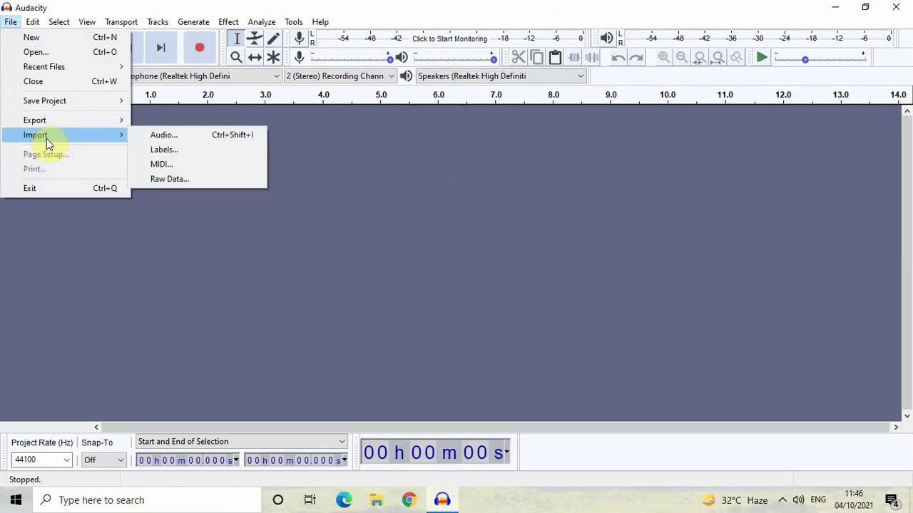
pyautogui.click(193, 139)
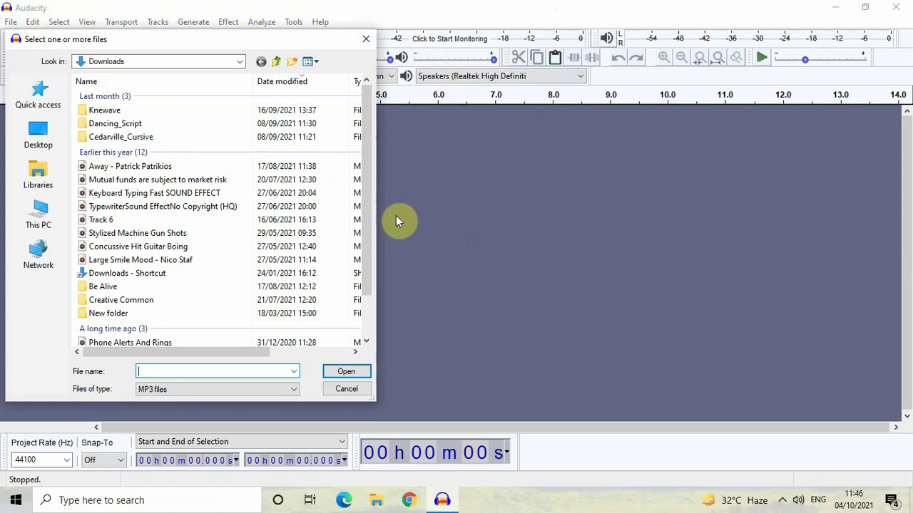
pyautogui.click(168, 171)
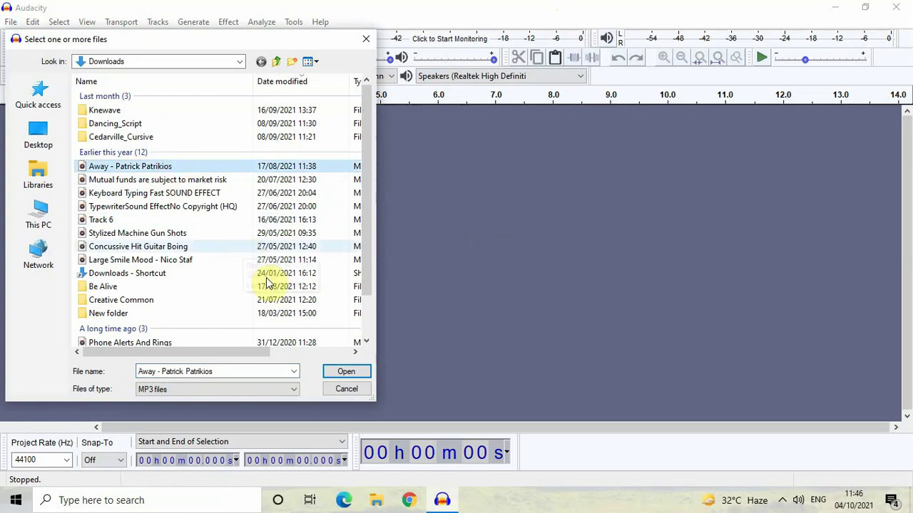
pyautogui.click(346, 371)
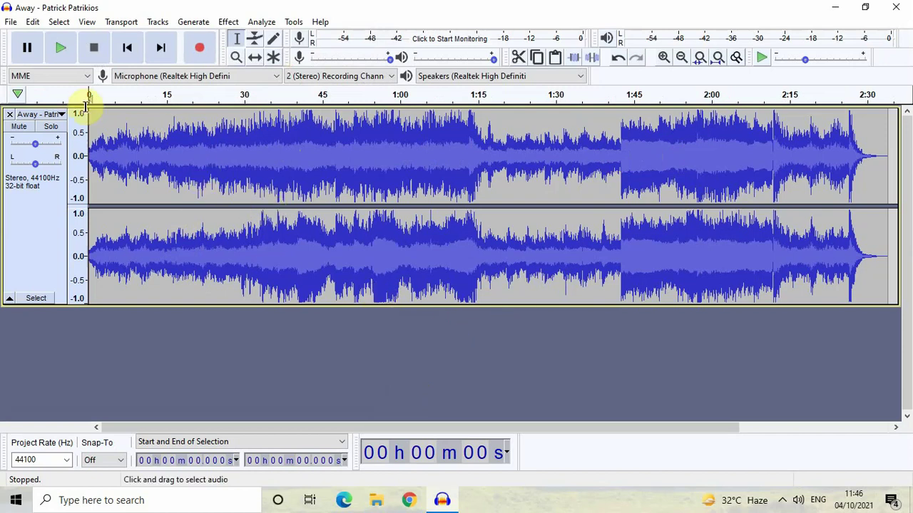
# - Play the imported track from the beginning, pausing and resuming it once, and stop the playback
pyautogui.click(58, 50)
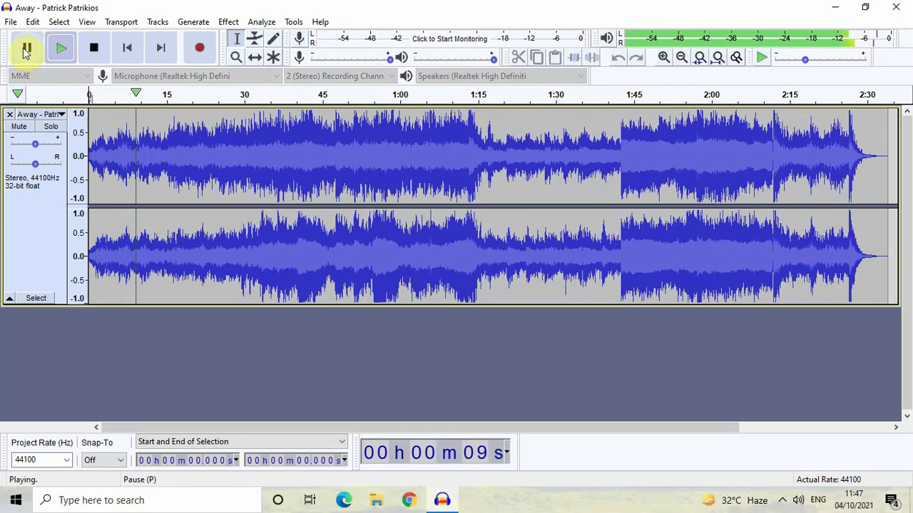
pyautogui.click(27, 49)
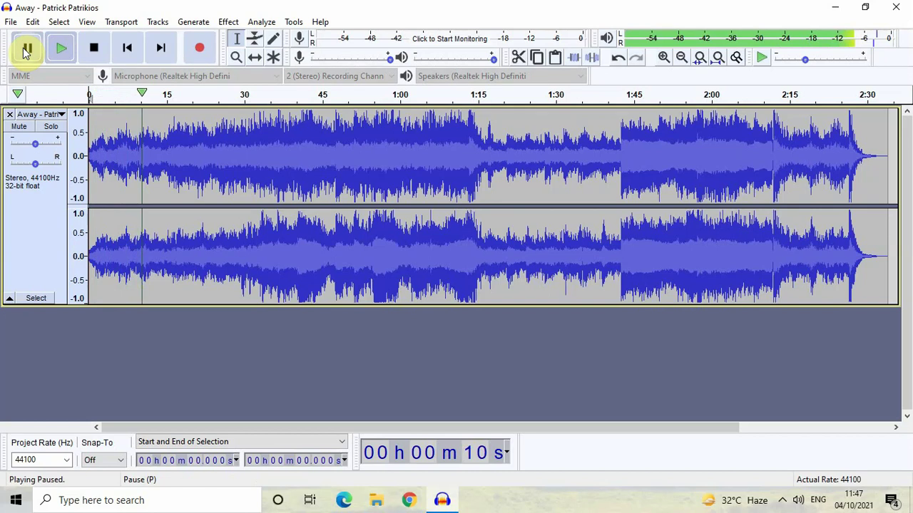
pyautogui.click(27, 49)
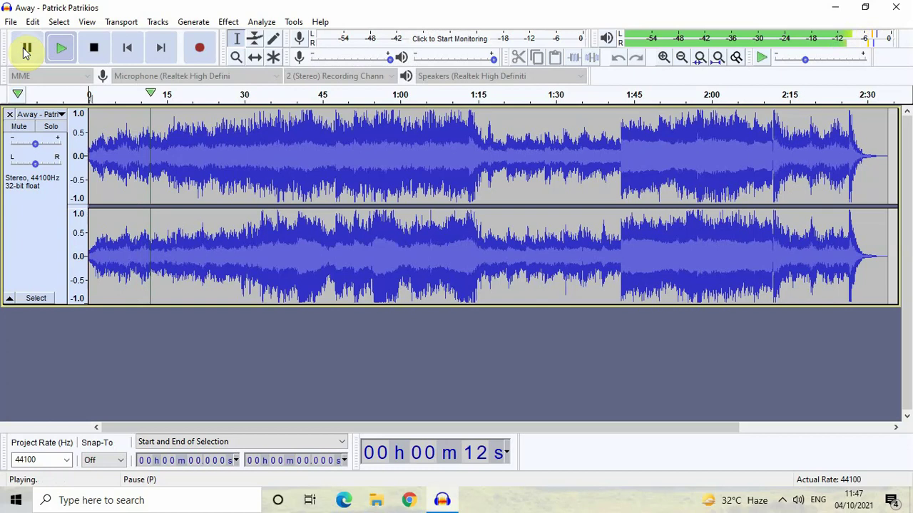
pyautogui.click(94, 48)
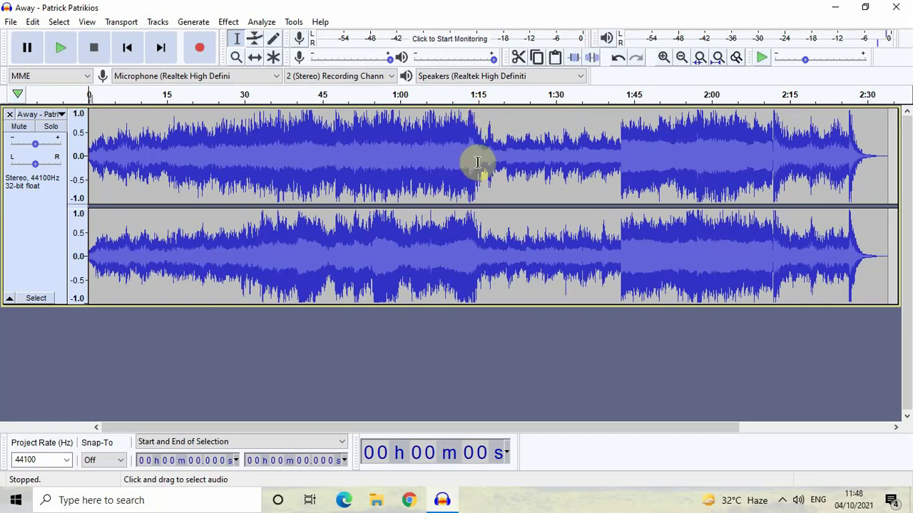
# - Select the part of the track from exactly 00h01m15.000s to 00h02m00.000s
pyautogui.moveTo(477, 161); pyautogui.dragTo(615, 161)
pyautogui.moveTo(633, 160); pyautogui.dragTo(712, 149)
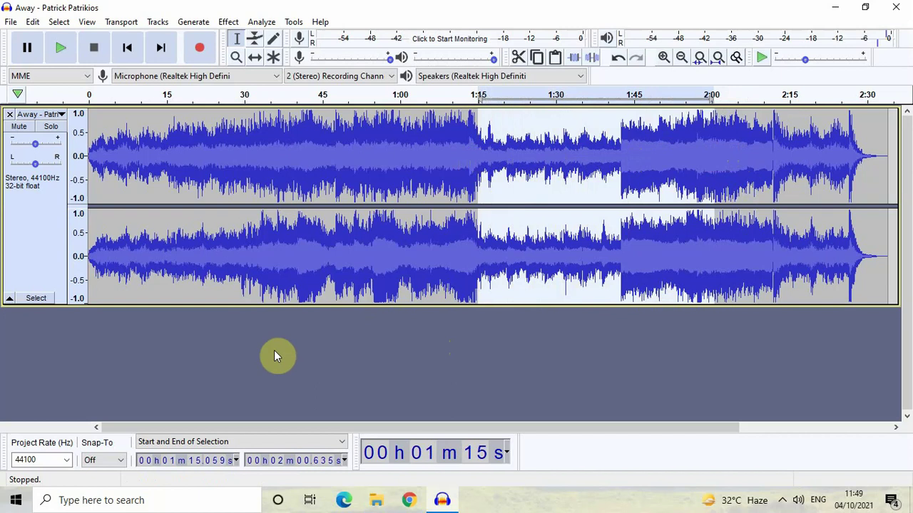
pyautogui.click(215, 462)
pyautogui.click(207, 461)
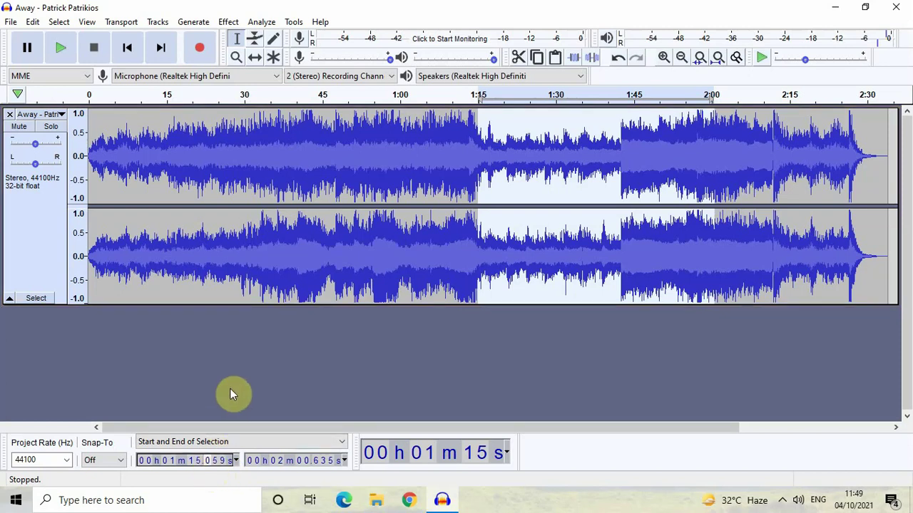
pyautogui.write('000')
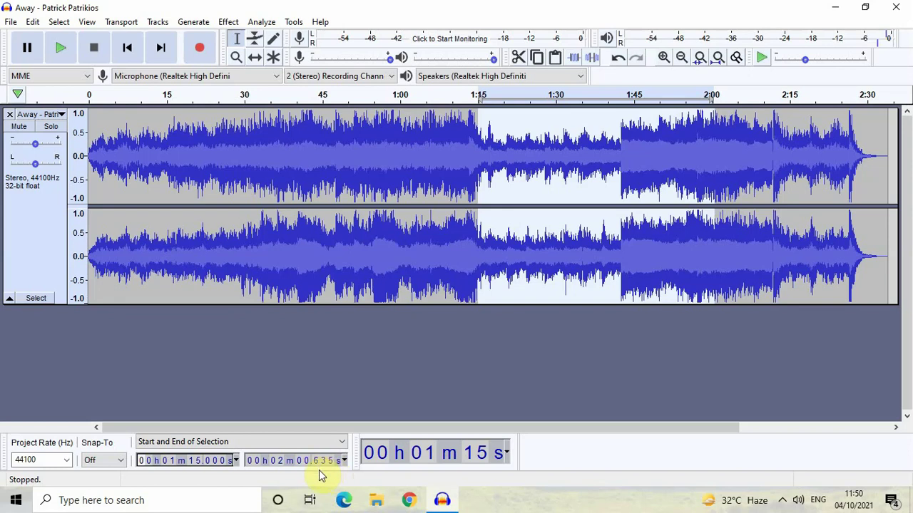
pyautogui.click(318, 462)
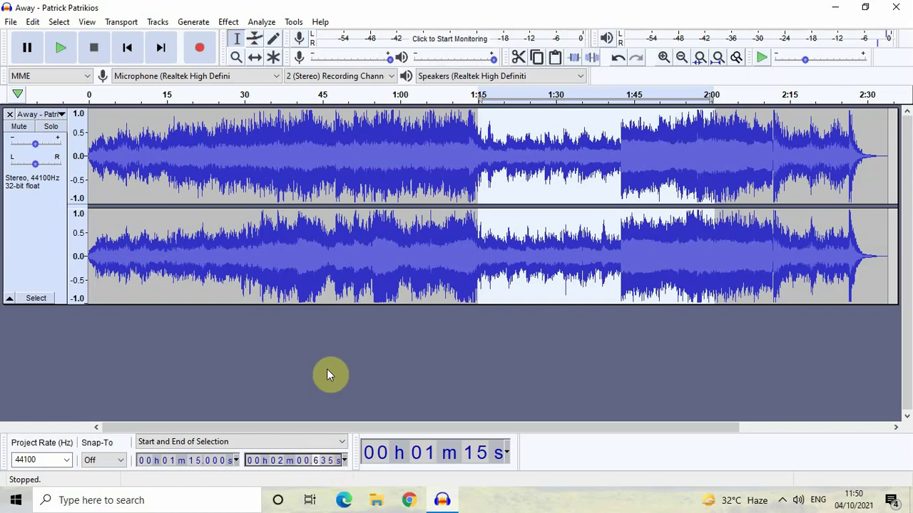
pyautogui.write('000')
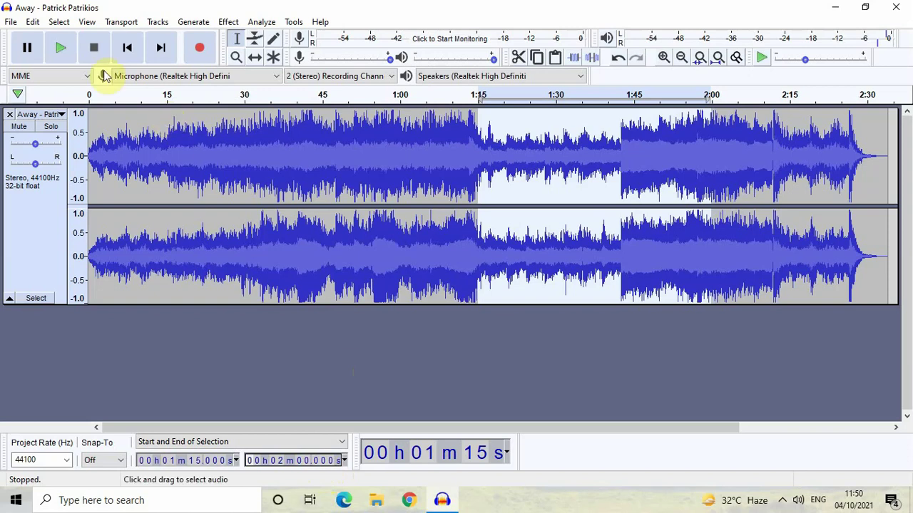
# - Trim the track so that only the selected audio is kept
pyautogui.click(34, 22)
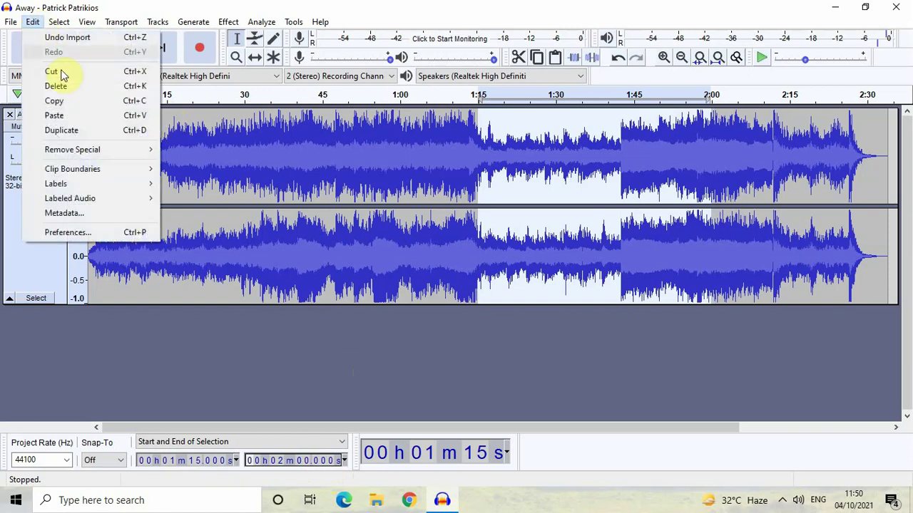
pyautogui.moveTo(92, 152)
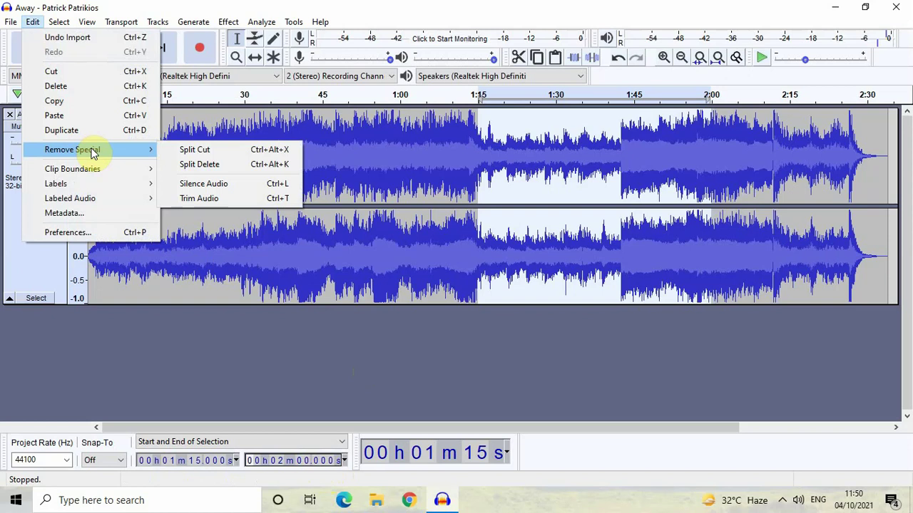
pyautogui.click(235, 199)
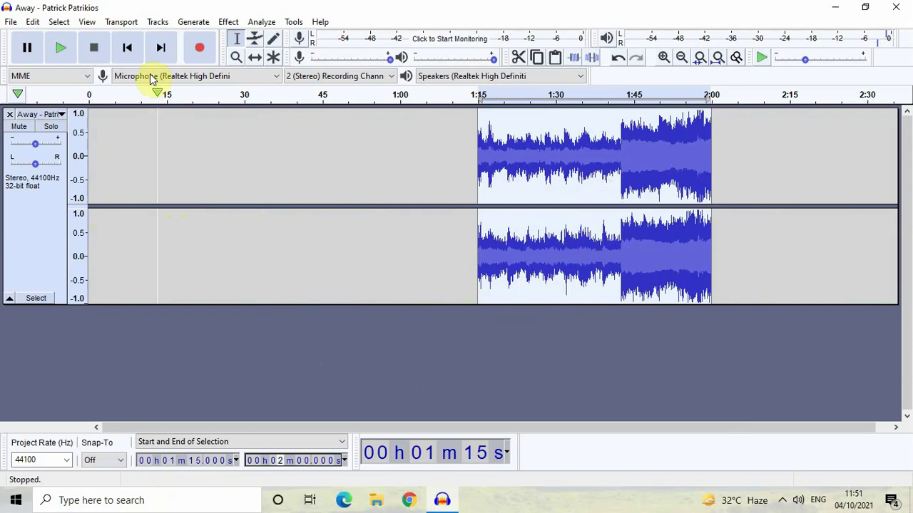
# - Align the trimmed clip so that it starts at time zero on the timeline
pyautogui.click(157, 22)
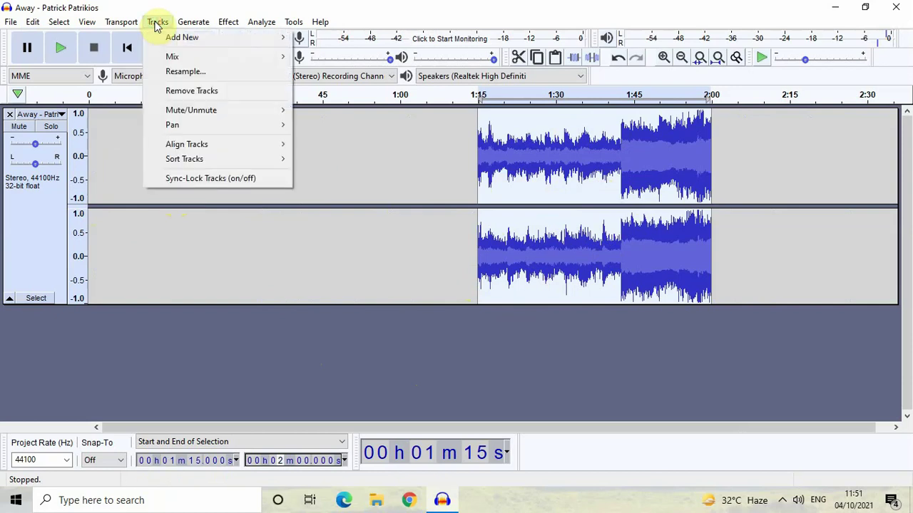
pyautogui.moveTo(202, 149)
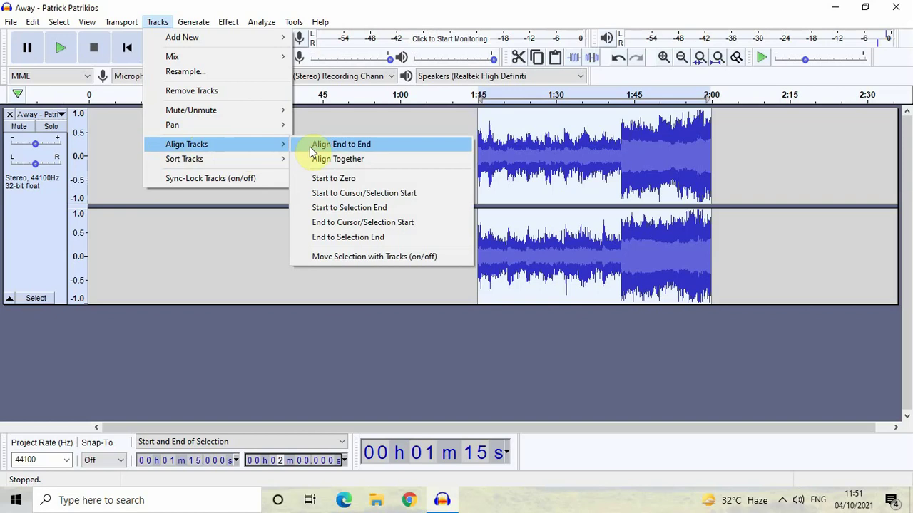
pyautogui.click(386, 180)
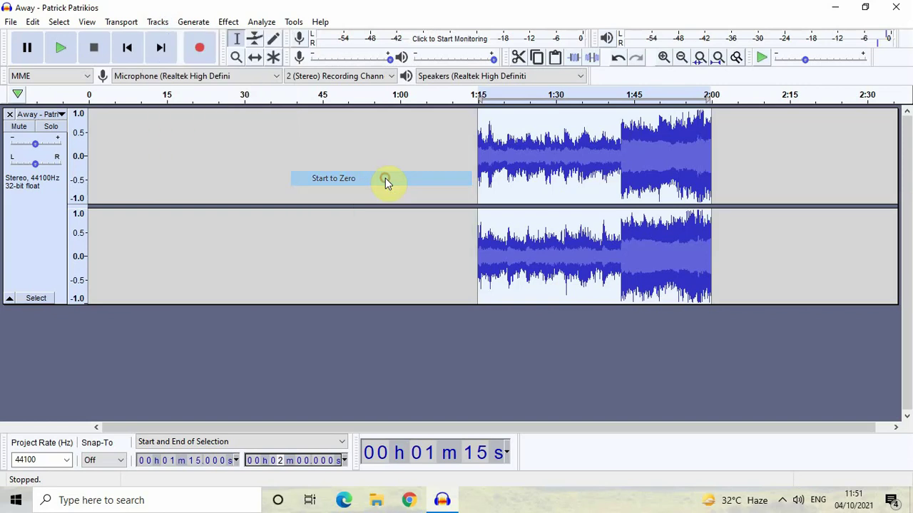
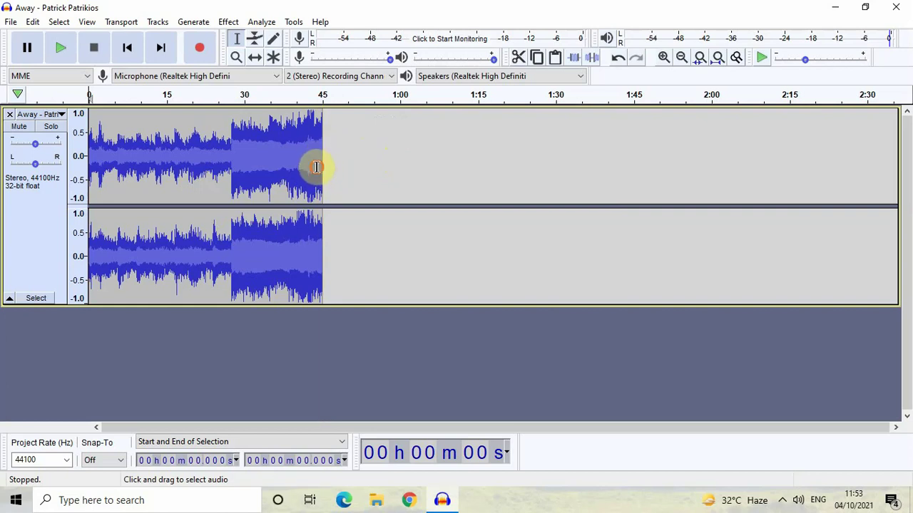
# - Apply Fade Out to the clip's ending, from about 44.031 s to the track end, and play back the ending
pyautogui.click(318, 168)
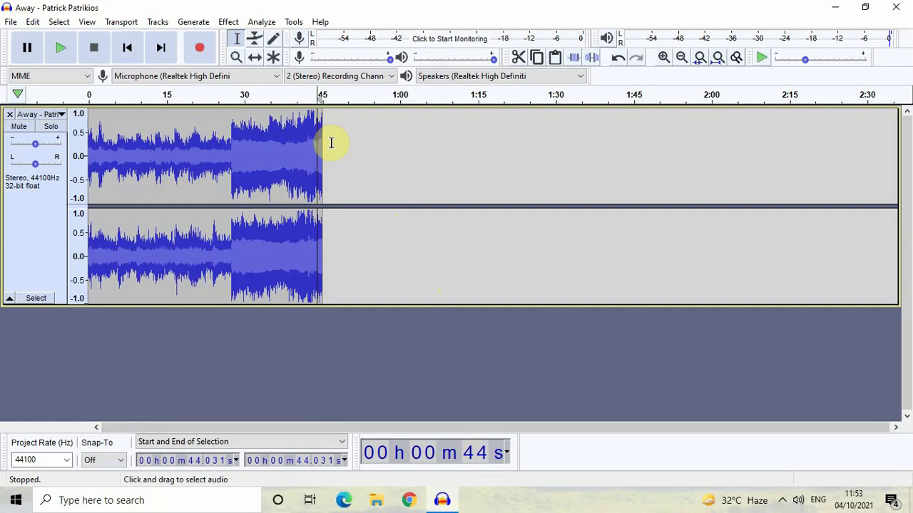
pyautogui.click(60, 22)
pyautogui.moveTo(88, 90)
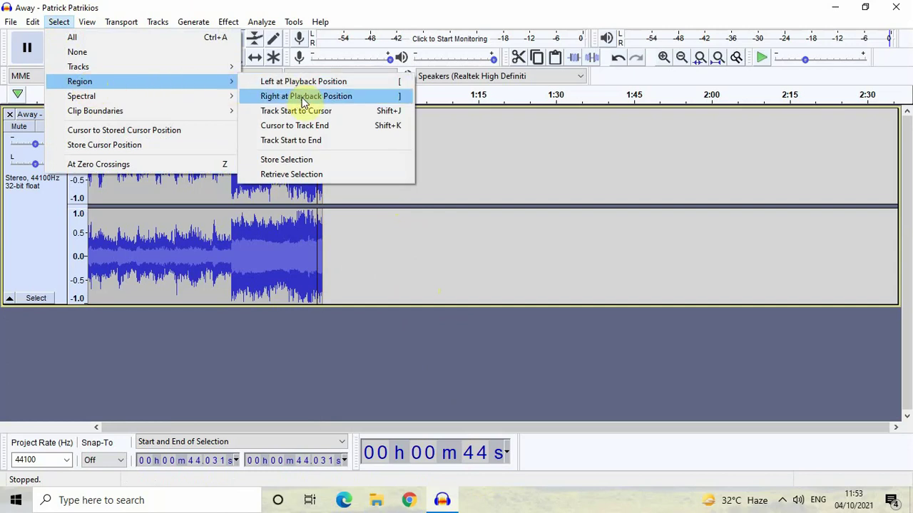
pyautogui.click(347, 128)
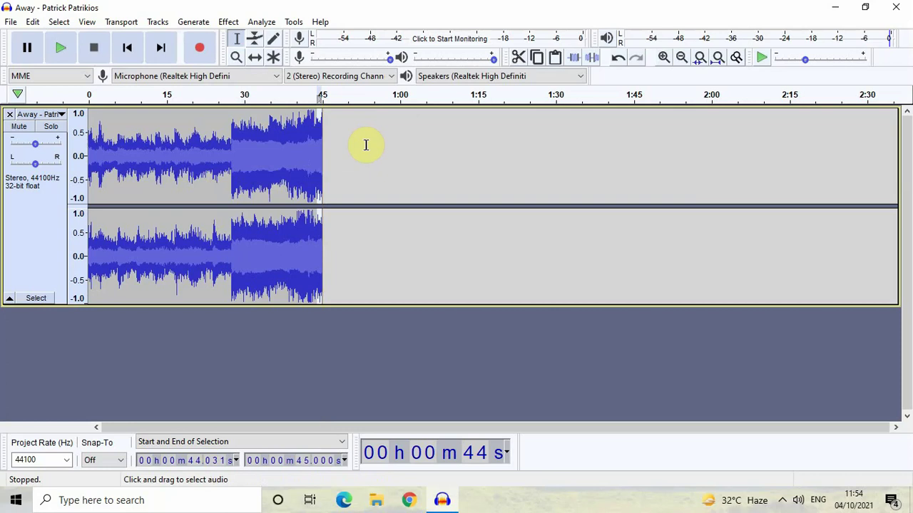
pyautogui.click(229, 22)
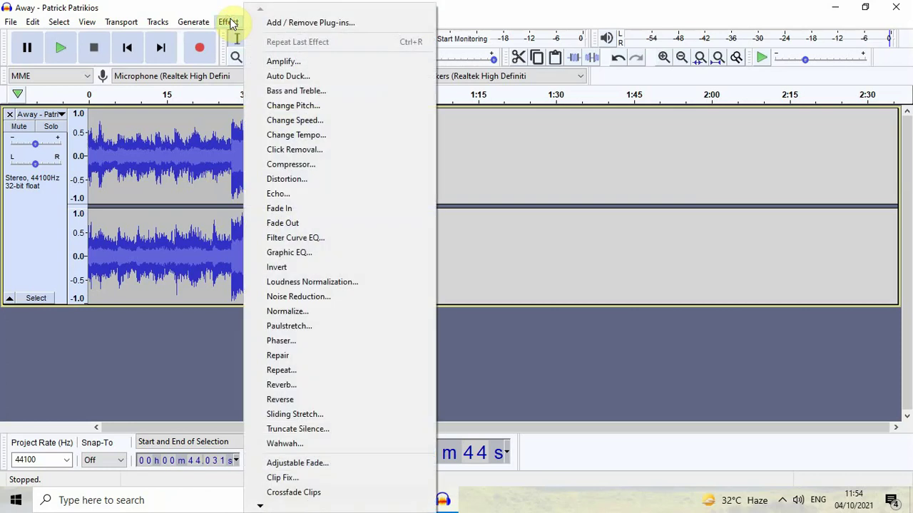
pyautogui.click(316, 225)
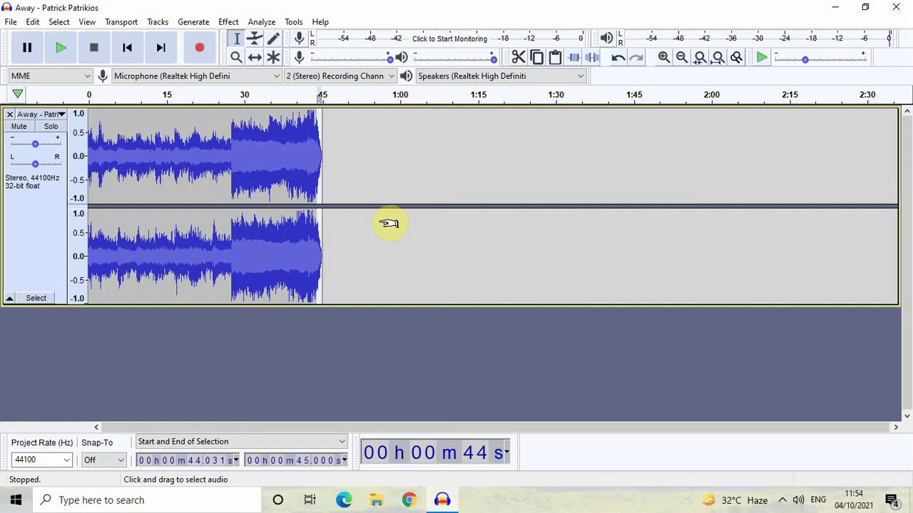
pyautogui.click(291, 96)
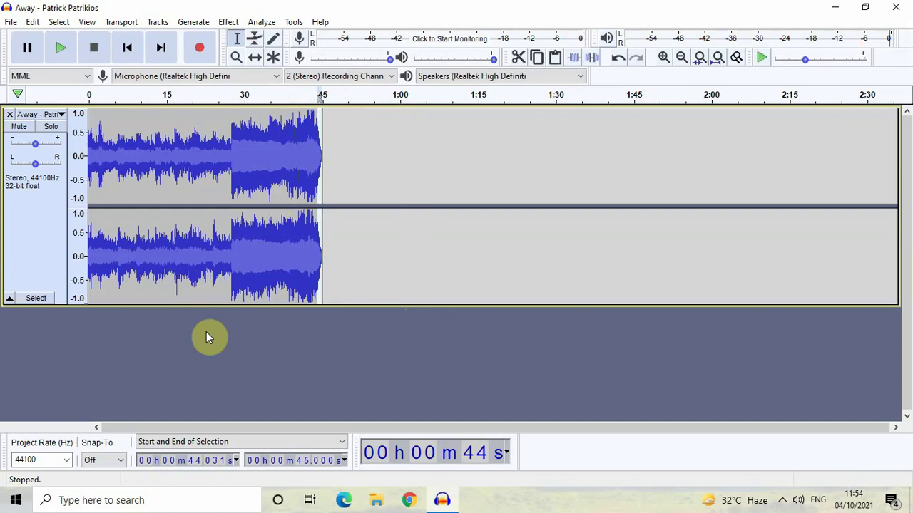
# - Export the audio to the Audacity Recordings folder as "Away - Patrick Patrikios" in WAV (Microsoft) format with Signed 16-bit PCM encoding
pyautogui.click(13, 23)
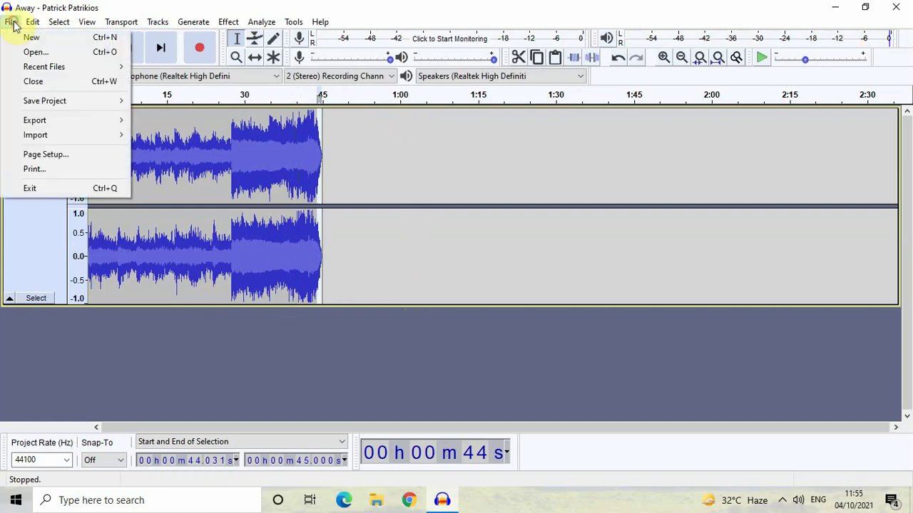
pyautogui.moveTo(43, 125)
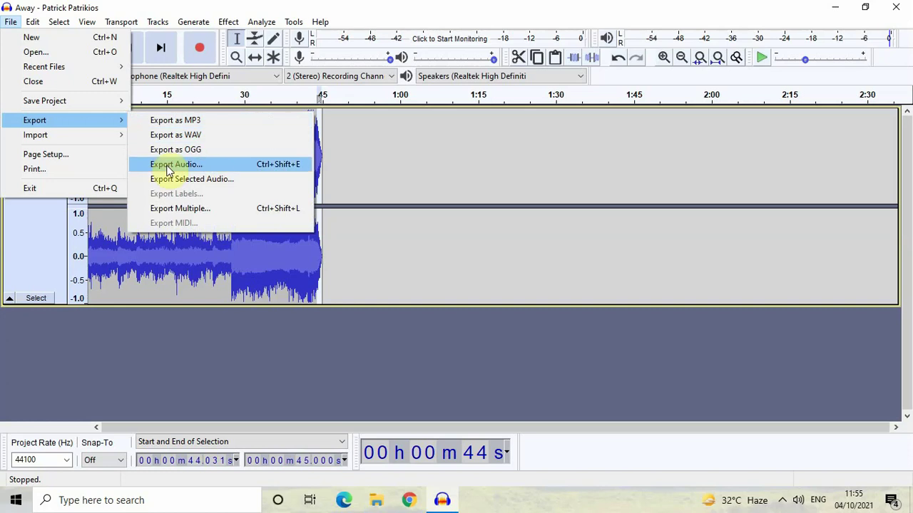
pyautogui.click(216, 164)
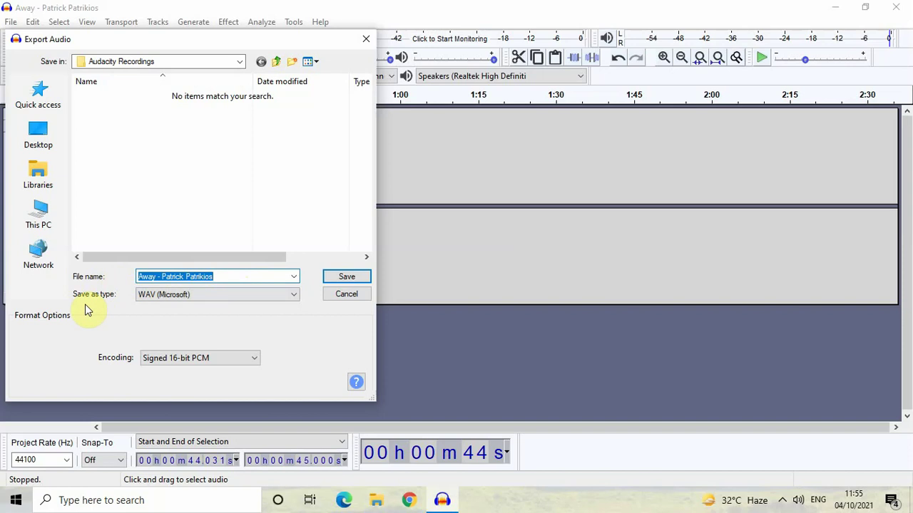
pyautogui.click(293, 301)
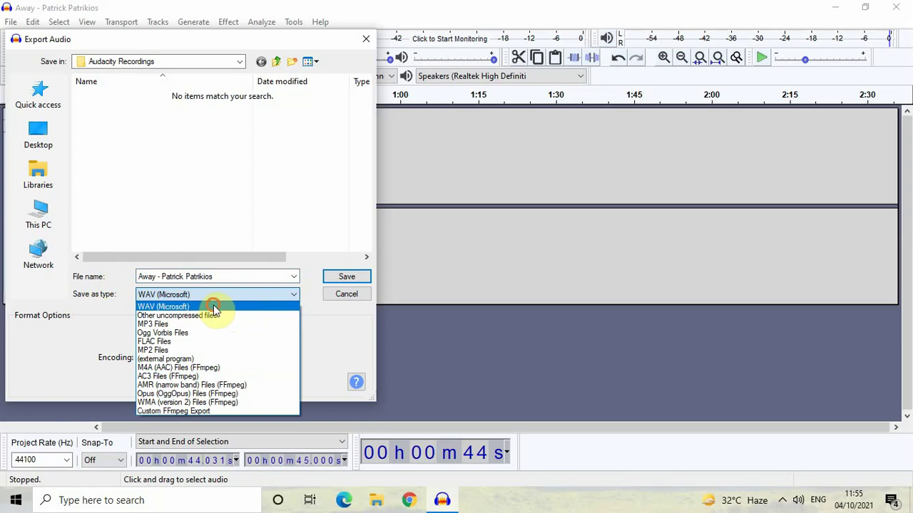
pyautogui.click(213, 306)
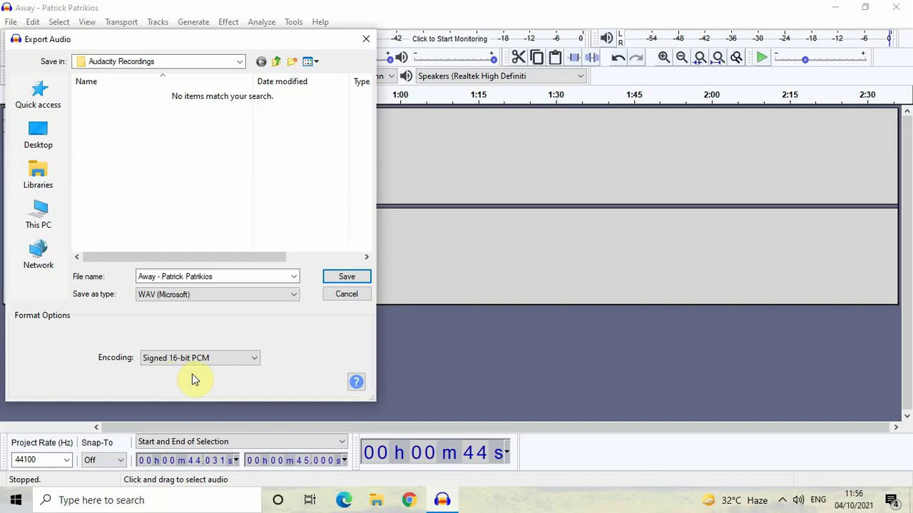
pyautogui.click(255, 360)
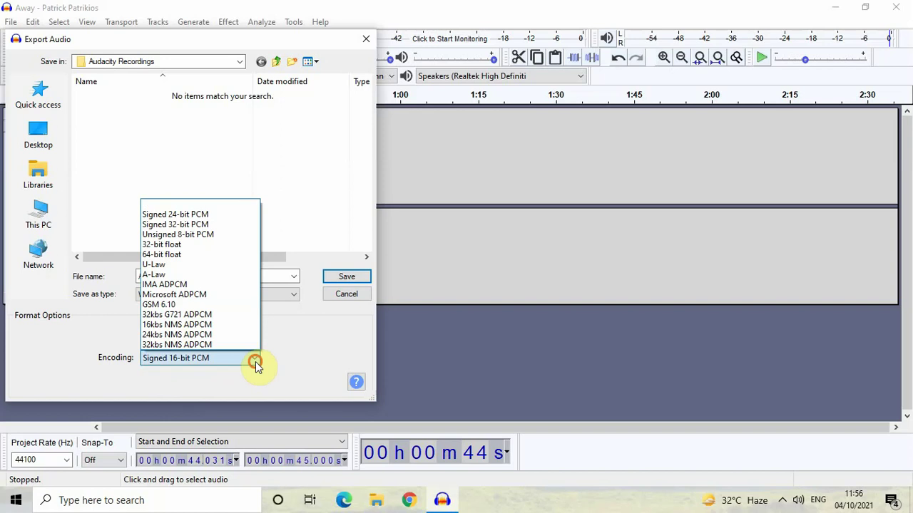
pyautogui.click(255, 362)
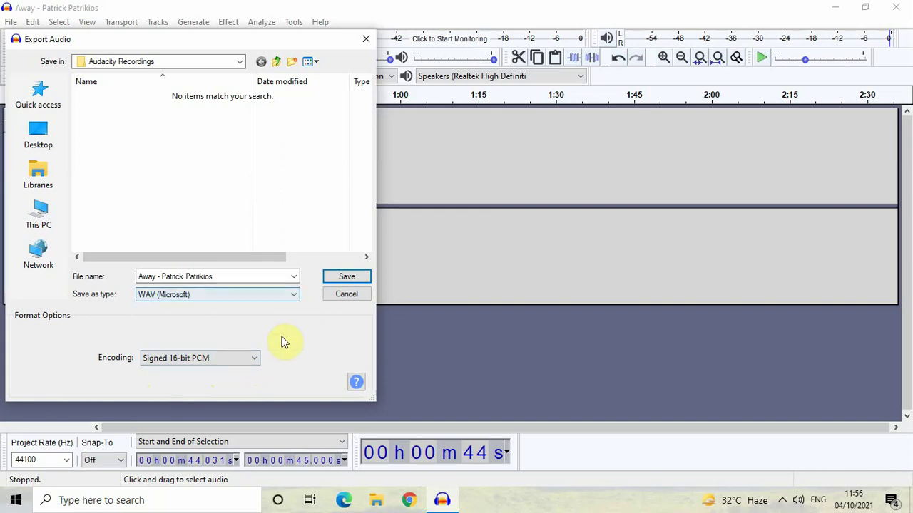
pyautogui.click(347, 276)
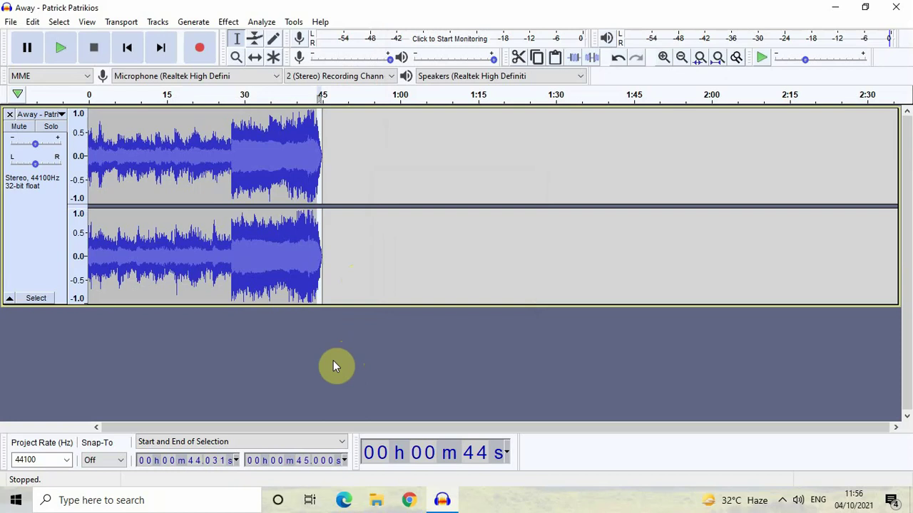
# - Play the exported file from the desktop's Audacity Recordings folder in the music player, and return to Audacity
pyautogui.click(838, 12)
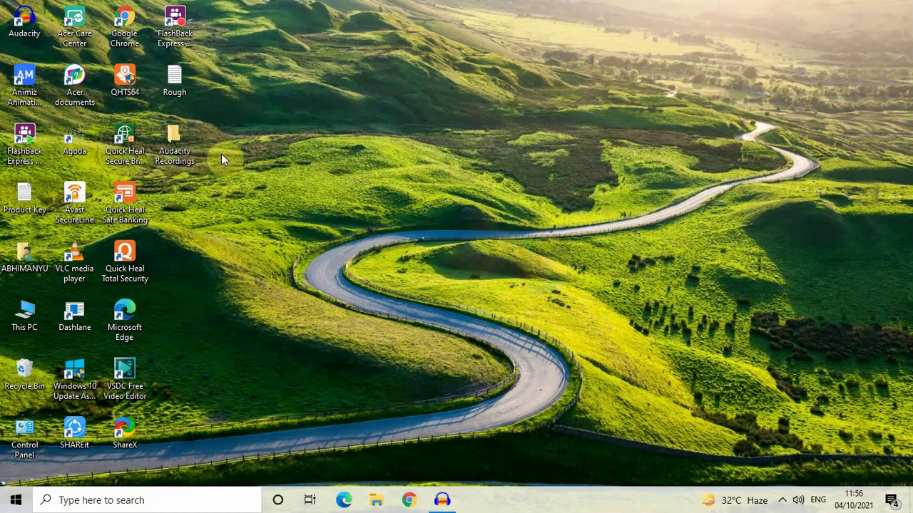
pyautogui.doubleClick(182, 139)
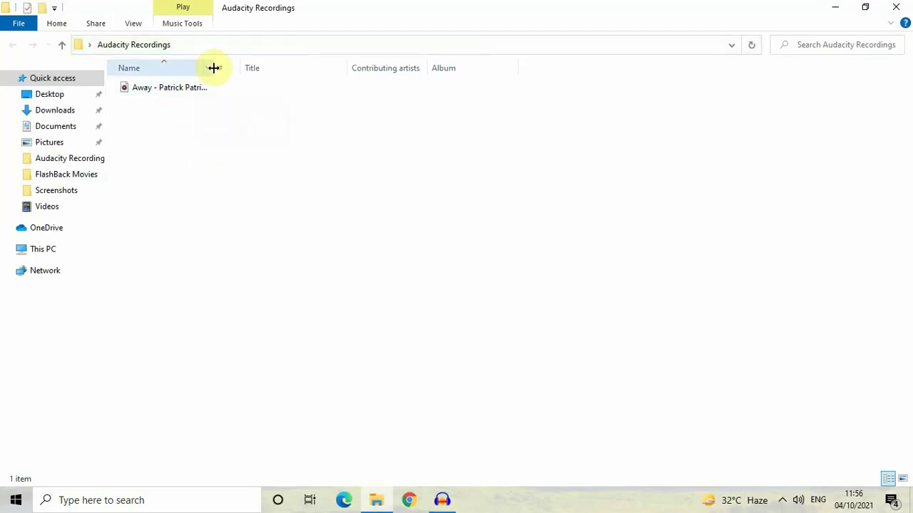
pyautogui.moveTo(213, 68); pyautogui.dragTo(261, 67)
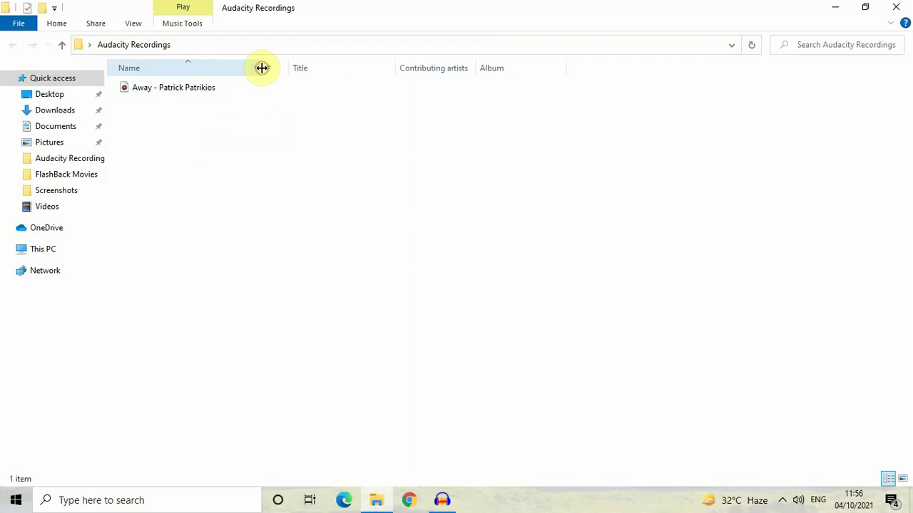
pyautogui.doubleClick(179, 90)
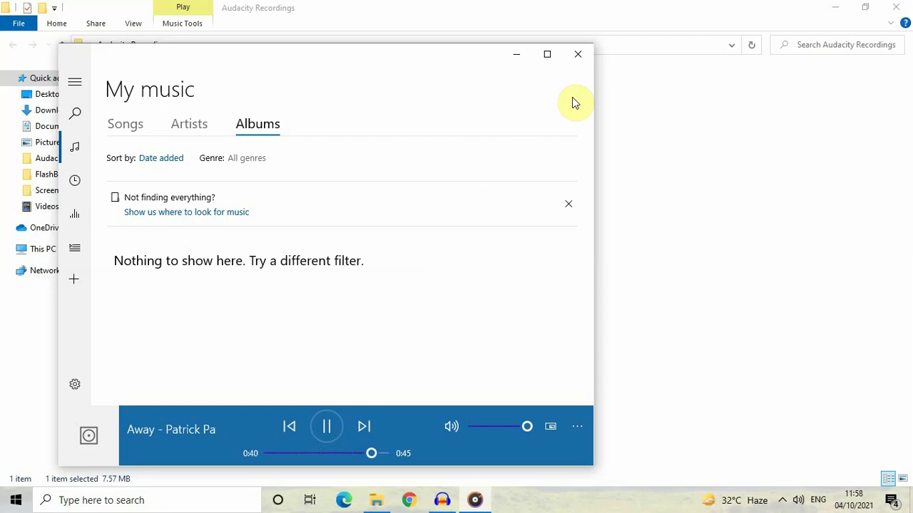
pyautogui.click(580, 56)
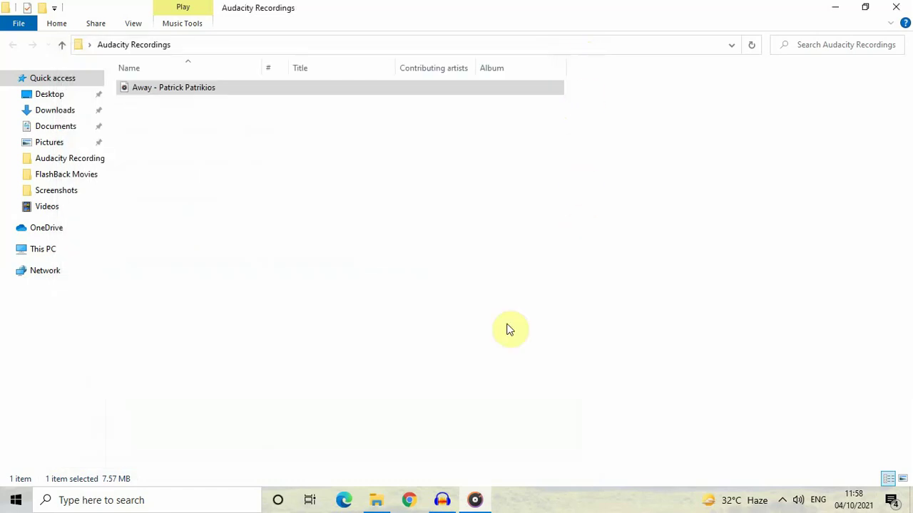
pyautogui.click(442, 501)
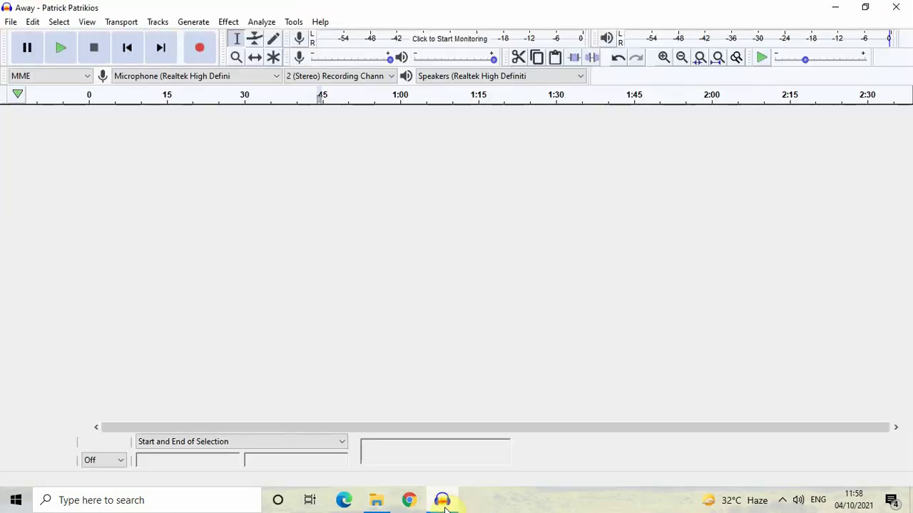